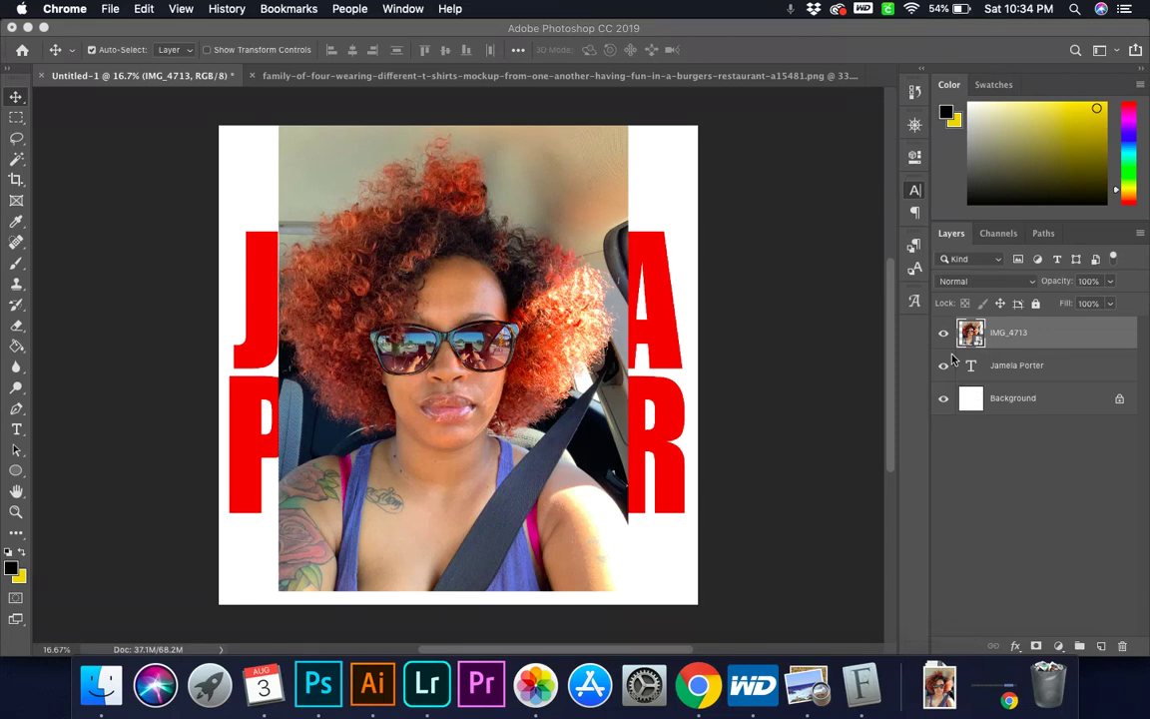
left_click(849, 309)
left_click(942, 336)
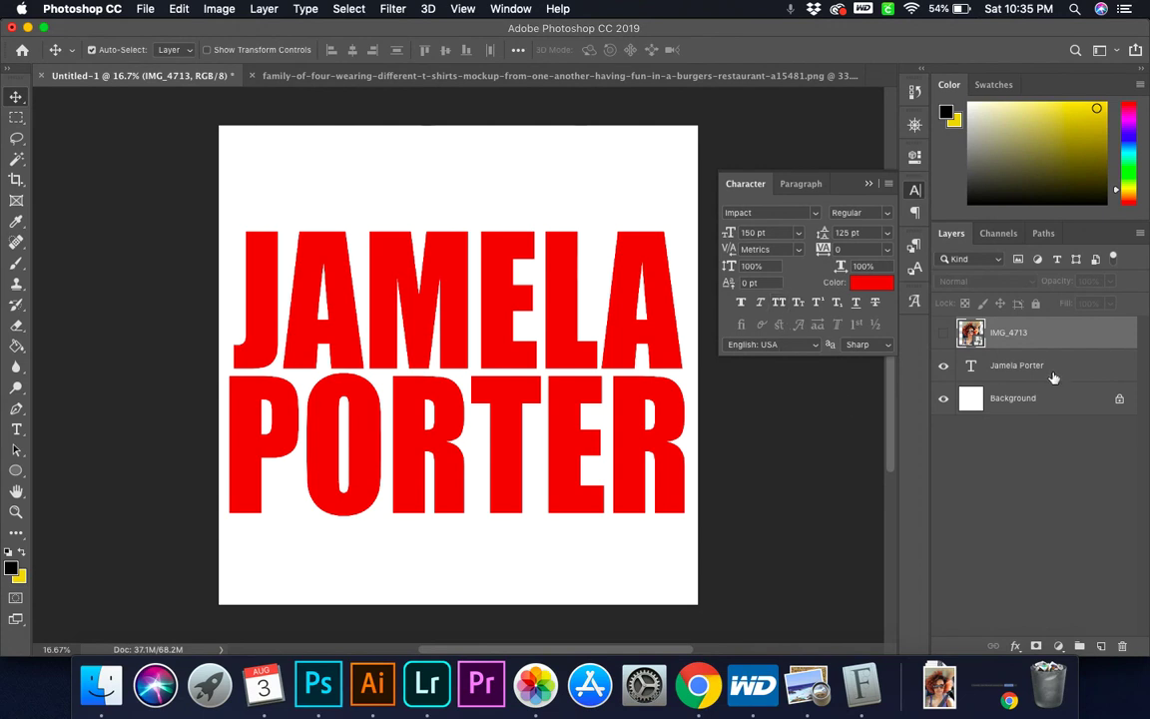
left_click(988, 369)
left_click(781, 302)
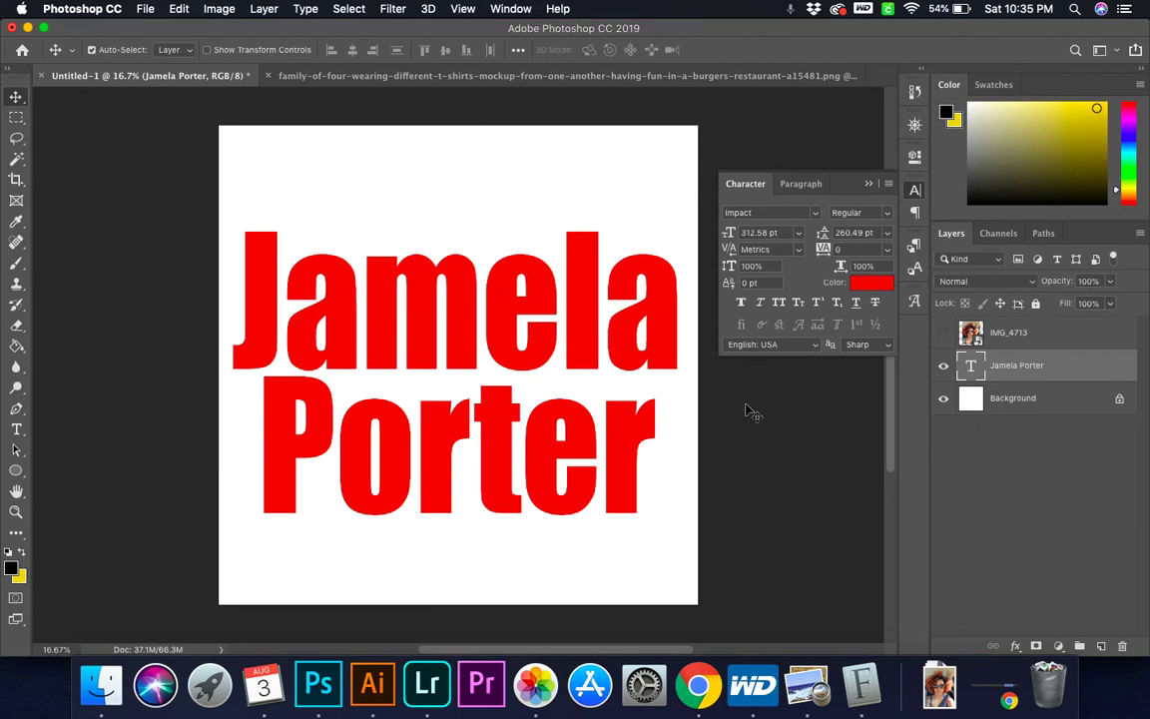
left_click(779, 302)
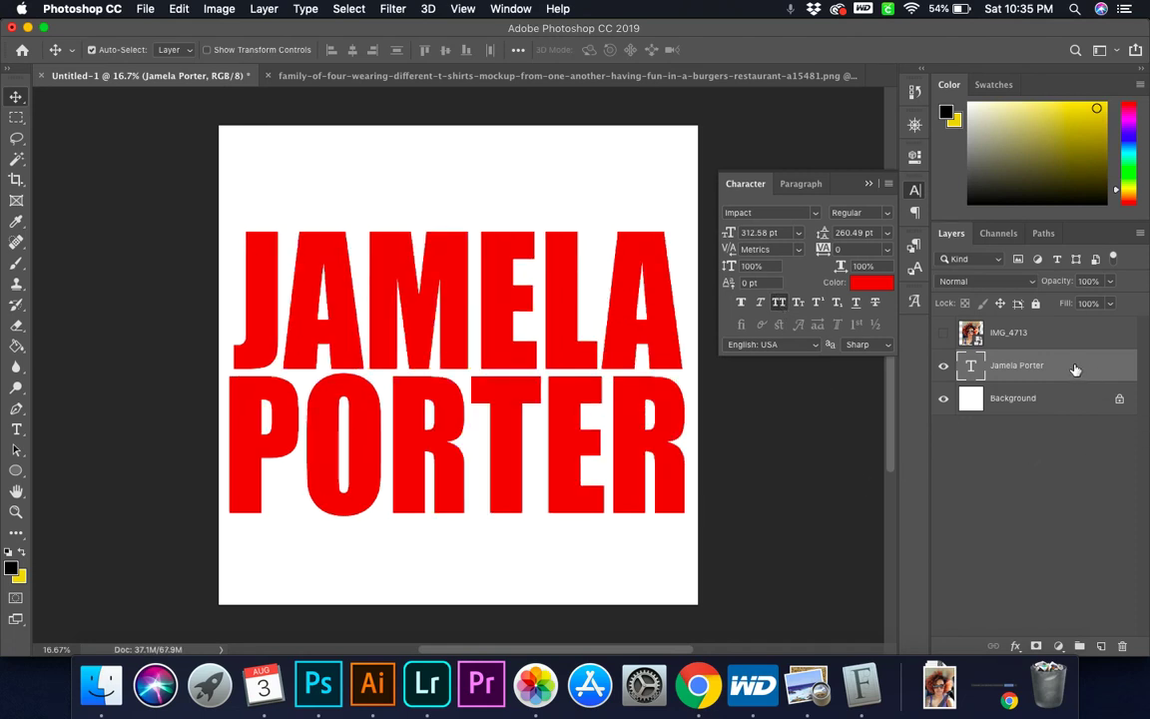
left_click(943, 333)
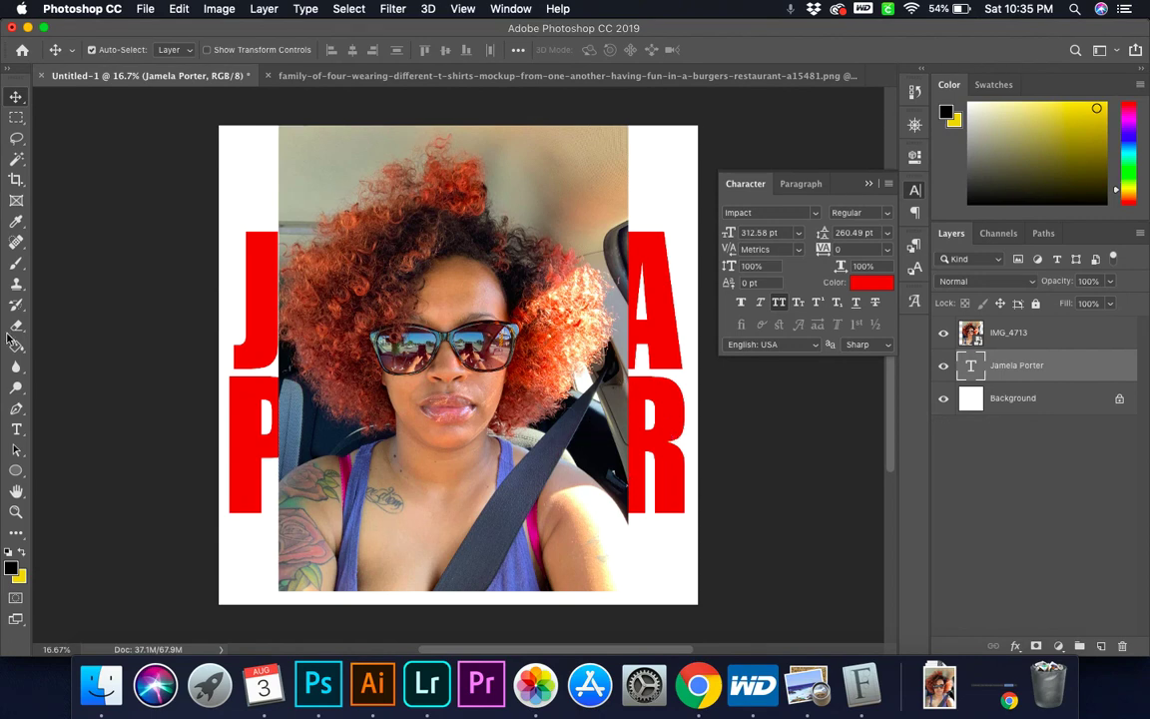
- Rasterize IMG_4713 and delete everything outside a square marquee around the face, then deselect
left_click(16, 117)
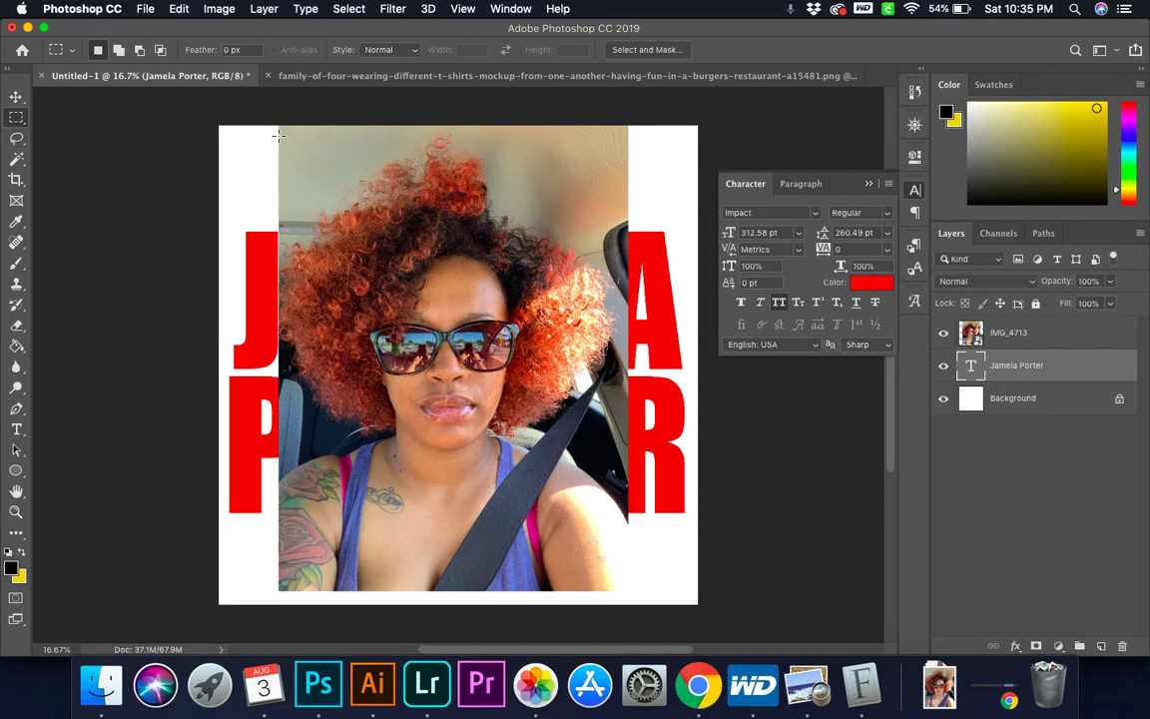
left_click_drag(279, 135, 627, 517)
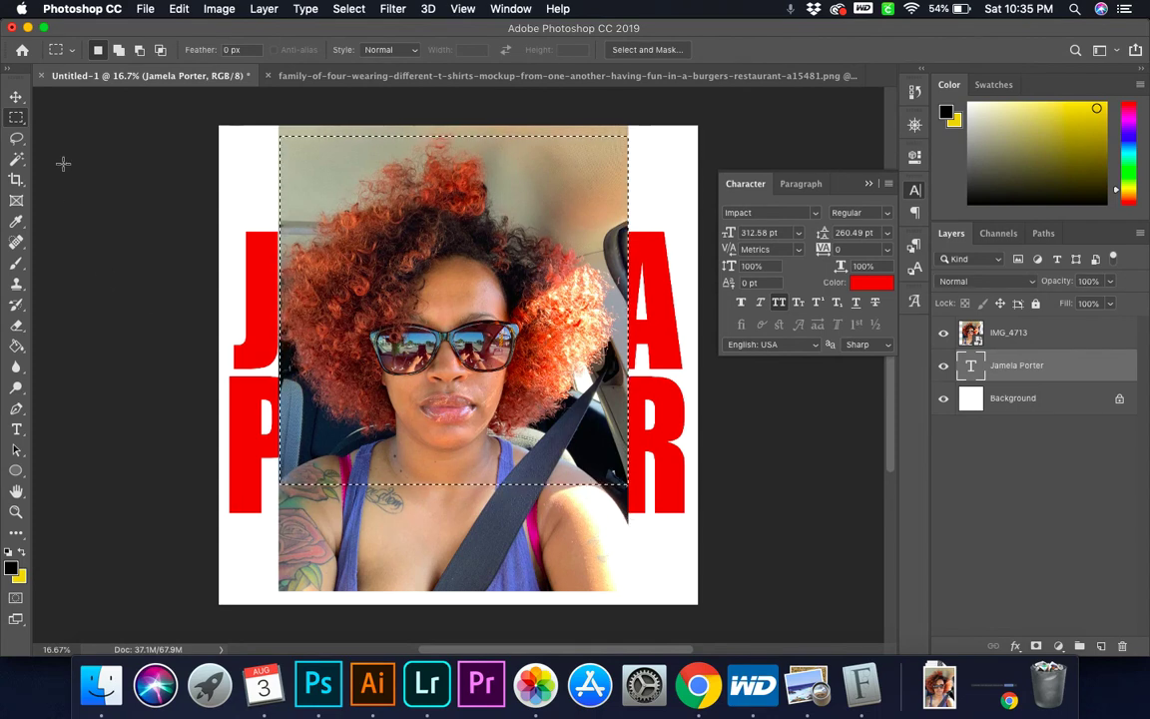
left_click(349, 9)
left_click(361, 73)
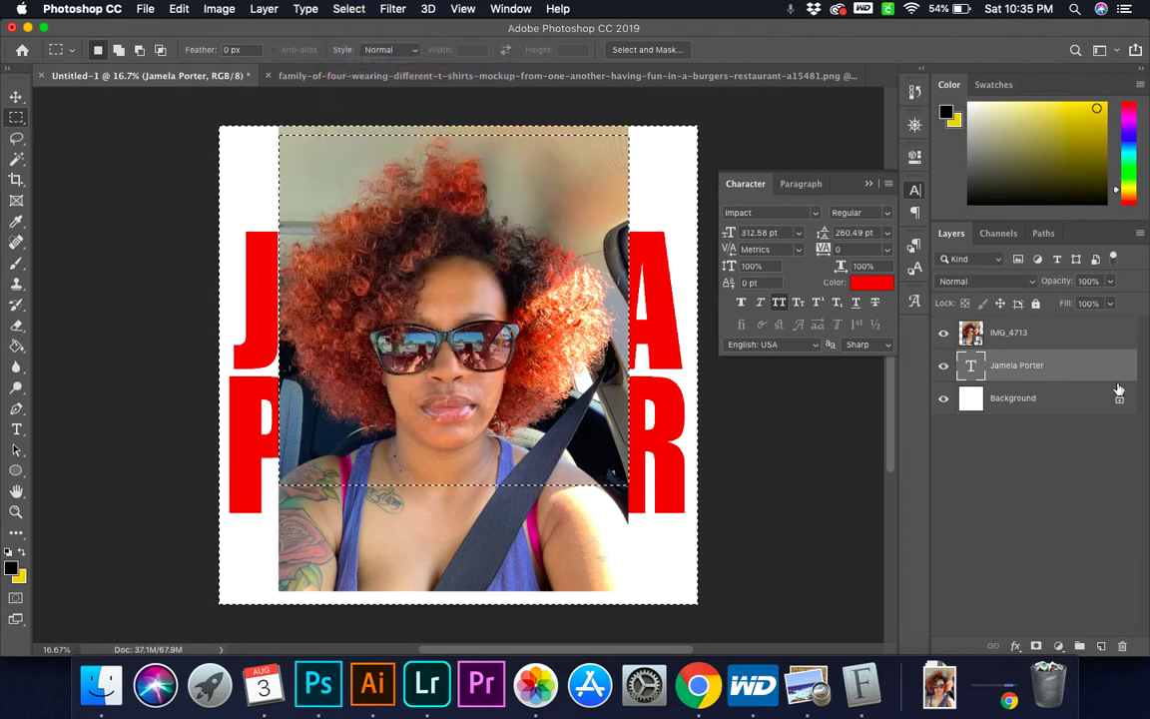
left_click(1077, 338)
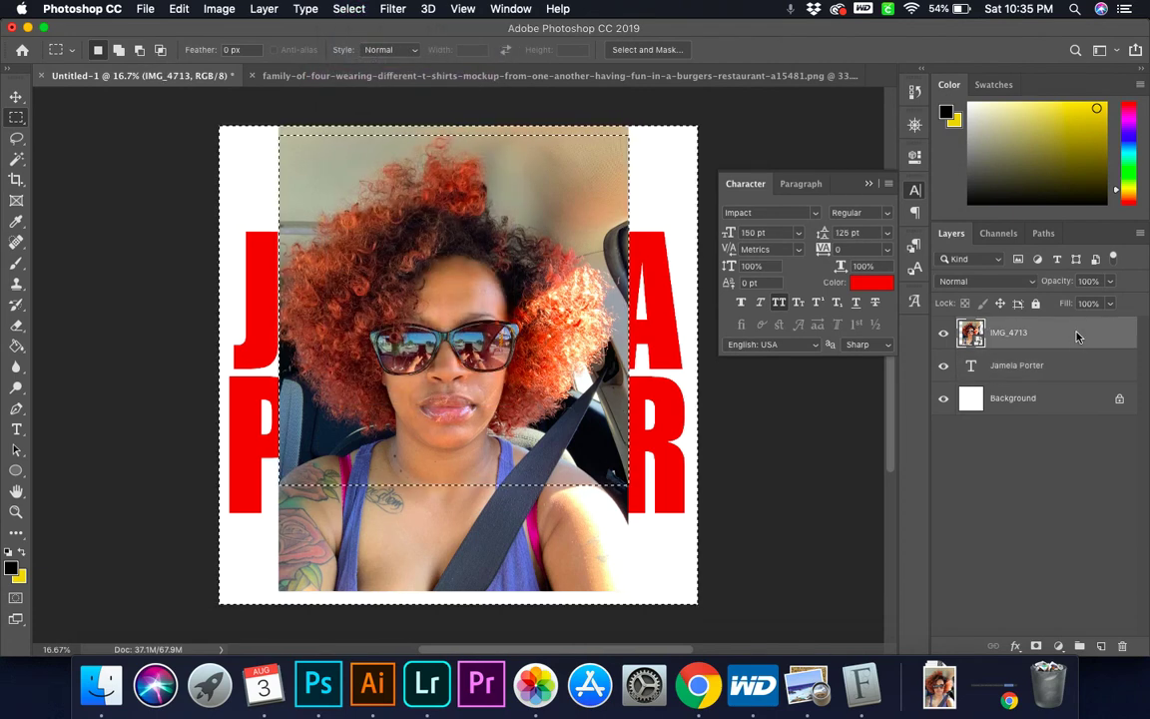
right_click(1069, 345)
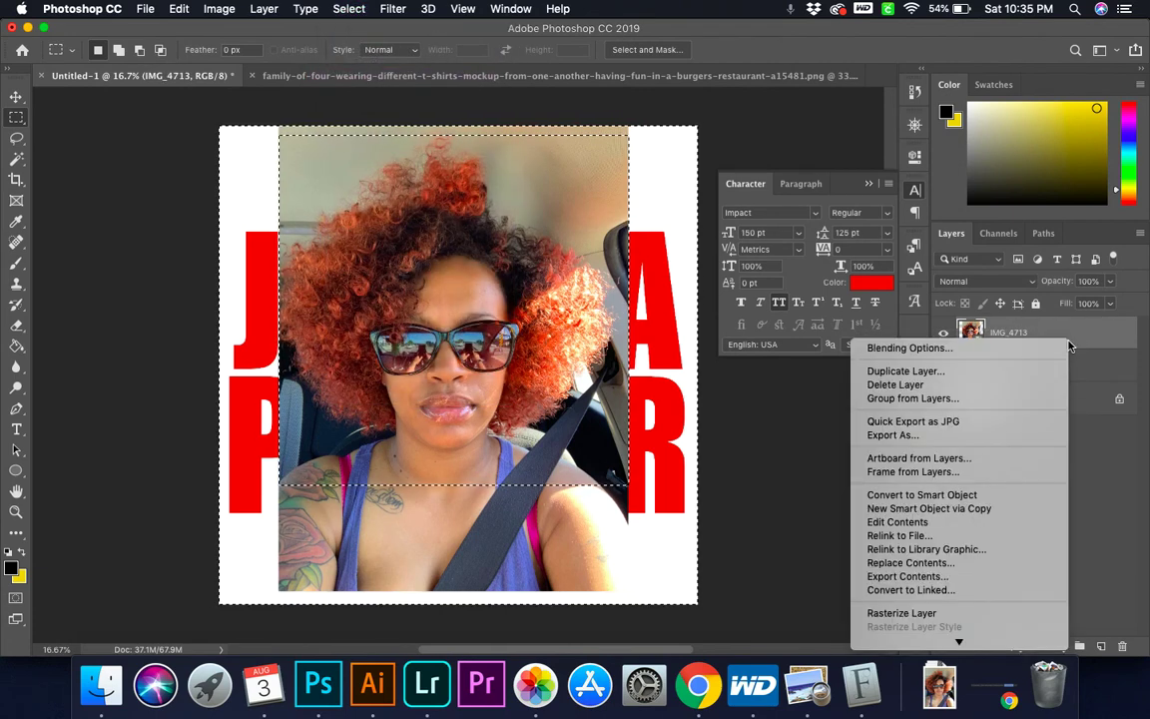
left_click(996, 613)
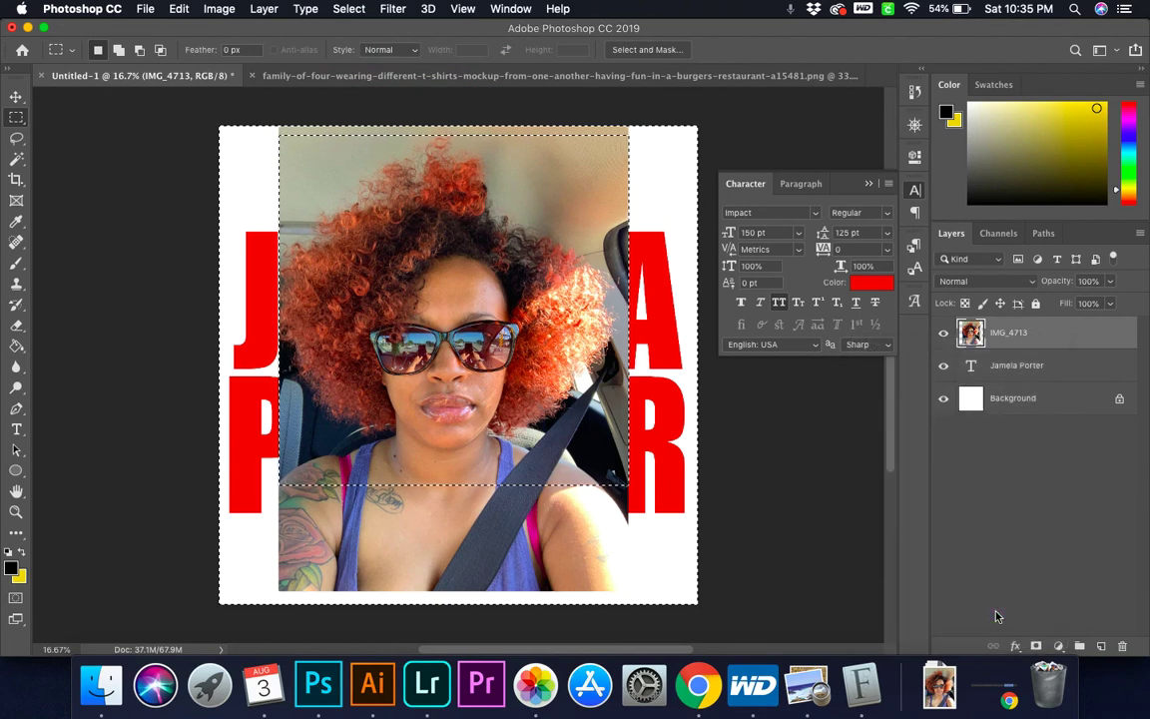
key("Delete")
key("super+d")
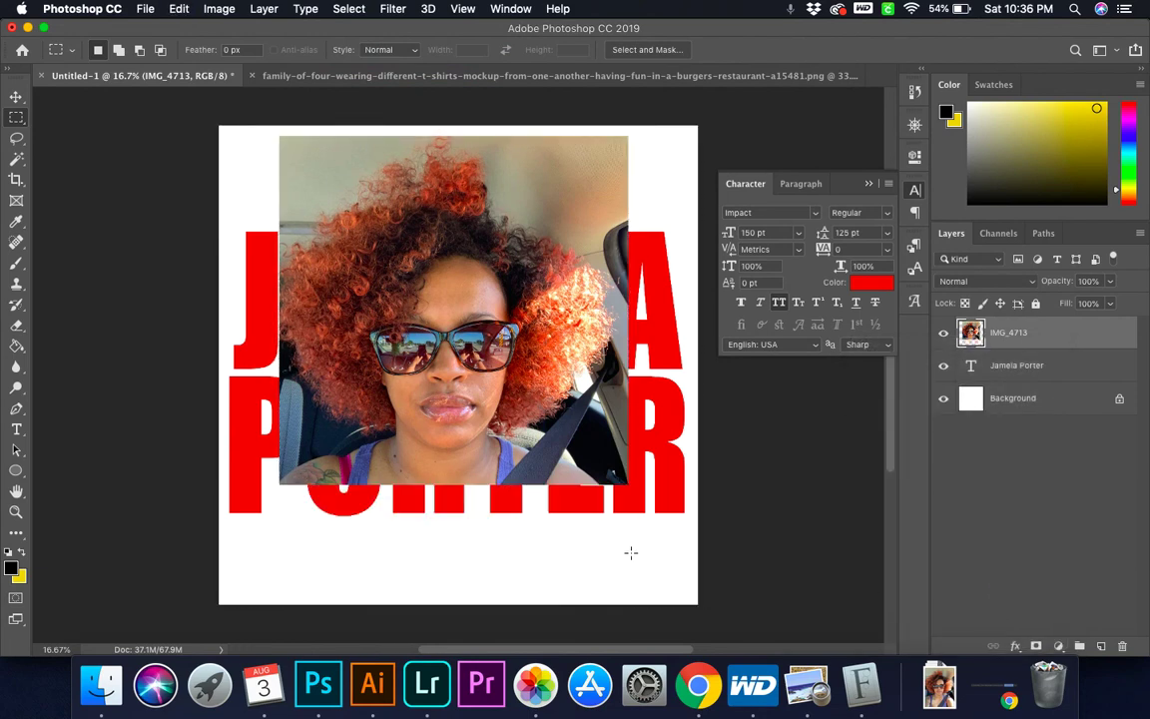
- Move the selfie to the canvas's left edge and free-transform it to about 134% to fill the canvas
left_click(16, 96)
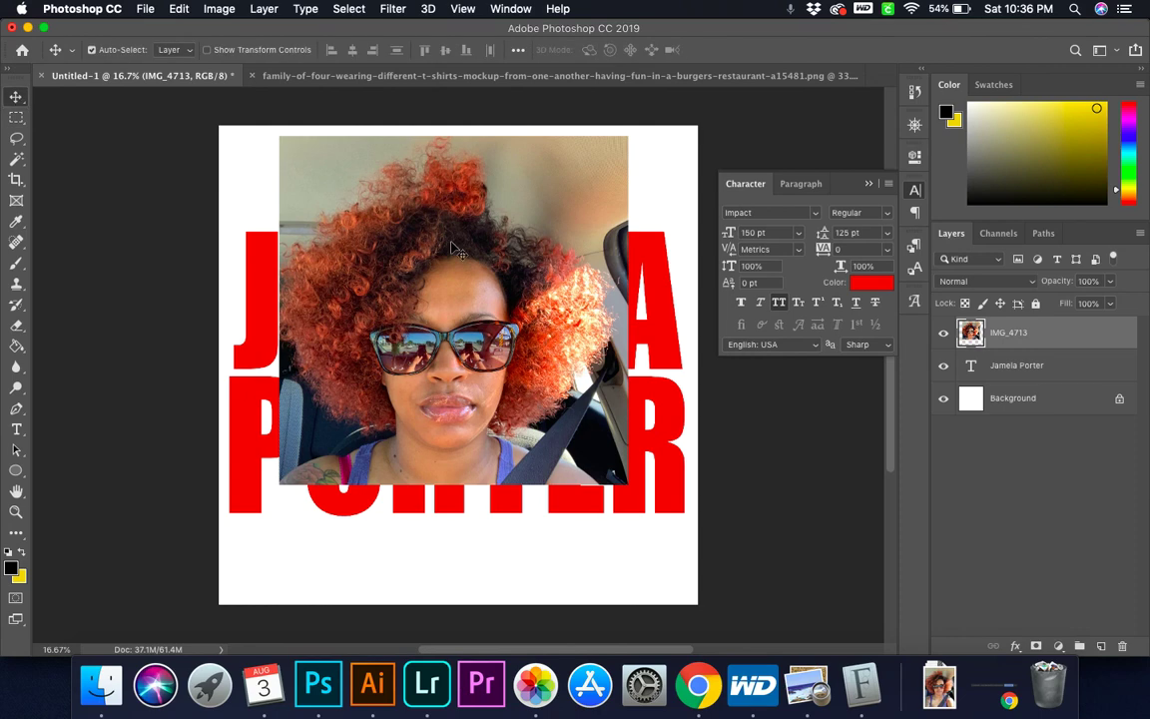
left_click_drag(452, 247, 392, 262)
key("super+t")
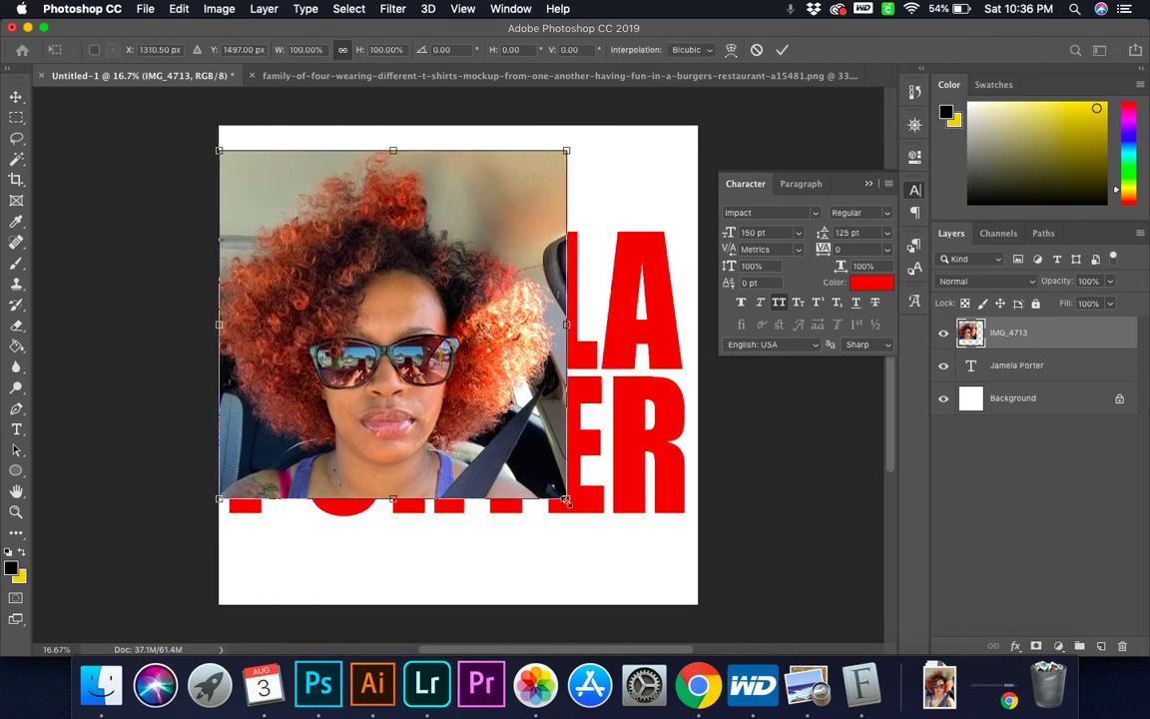
left_click_drag(566, 500, 706, 598)
key("super+z")
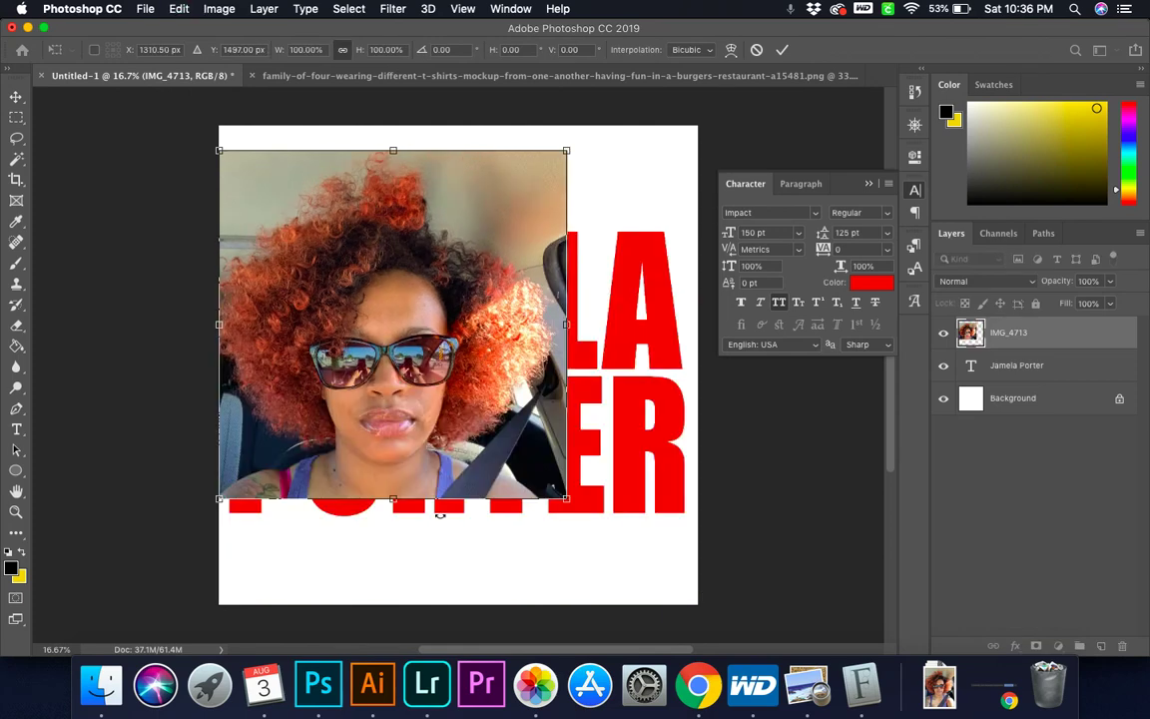
left_click_drag(566, 499, 702, 603)
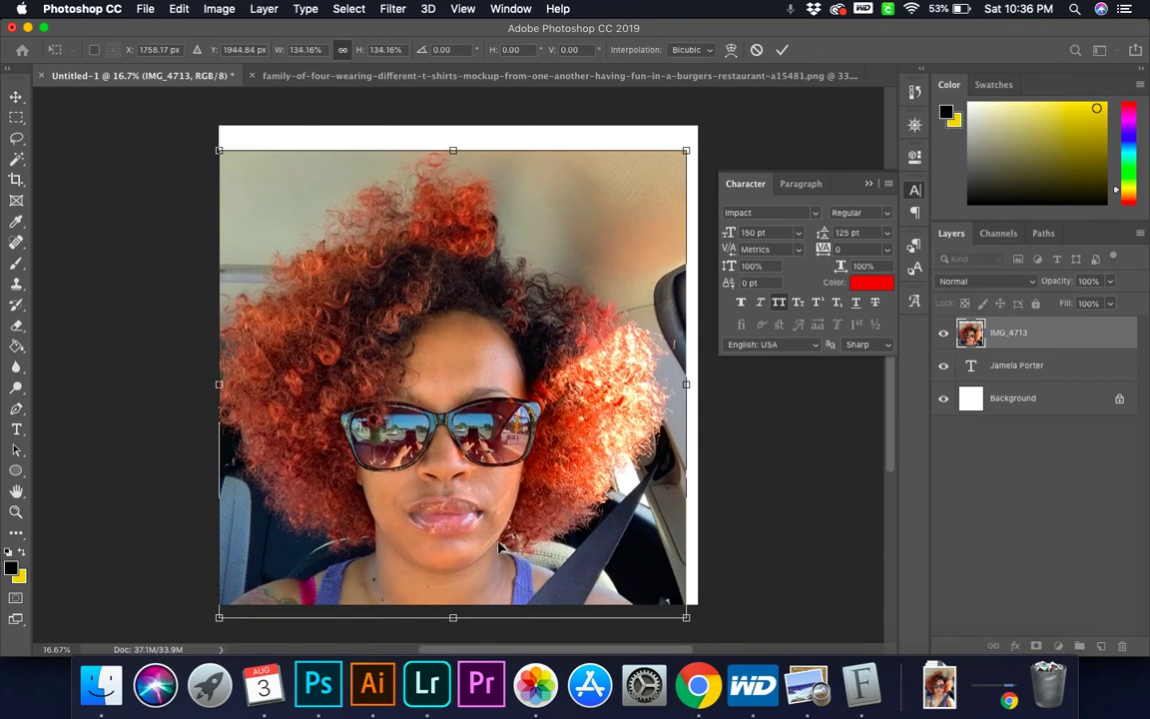
left_click_drag(500, 547, 501, 537)
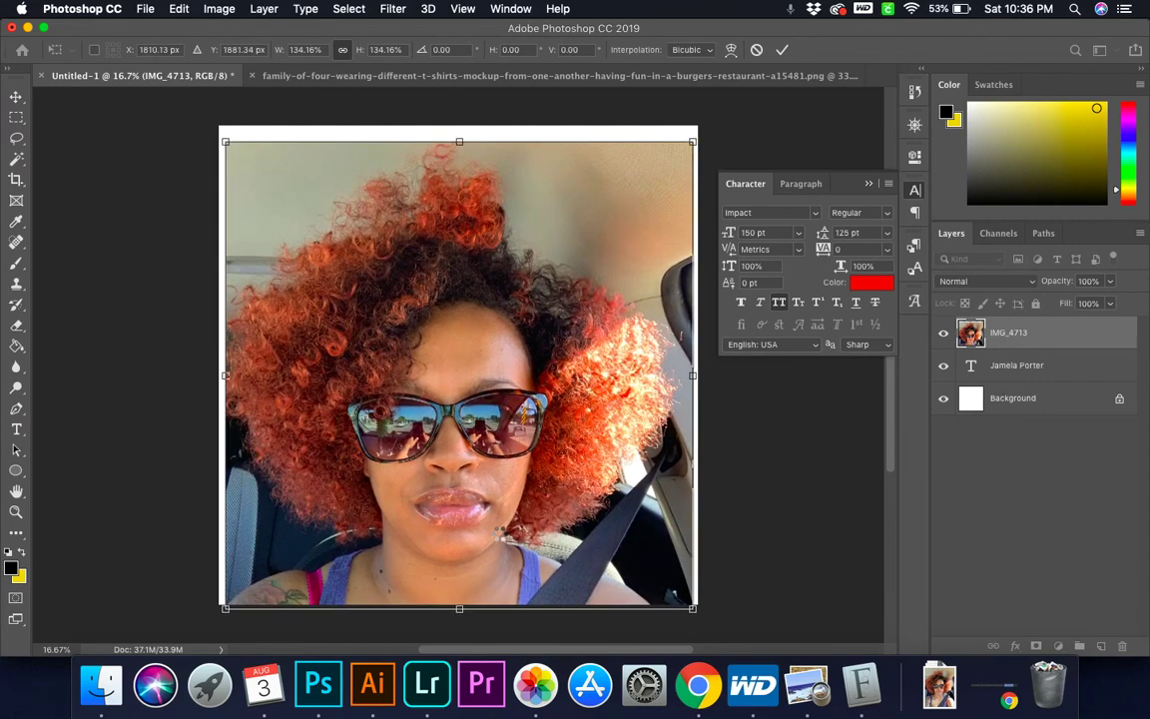
key("Return")
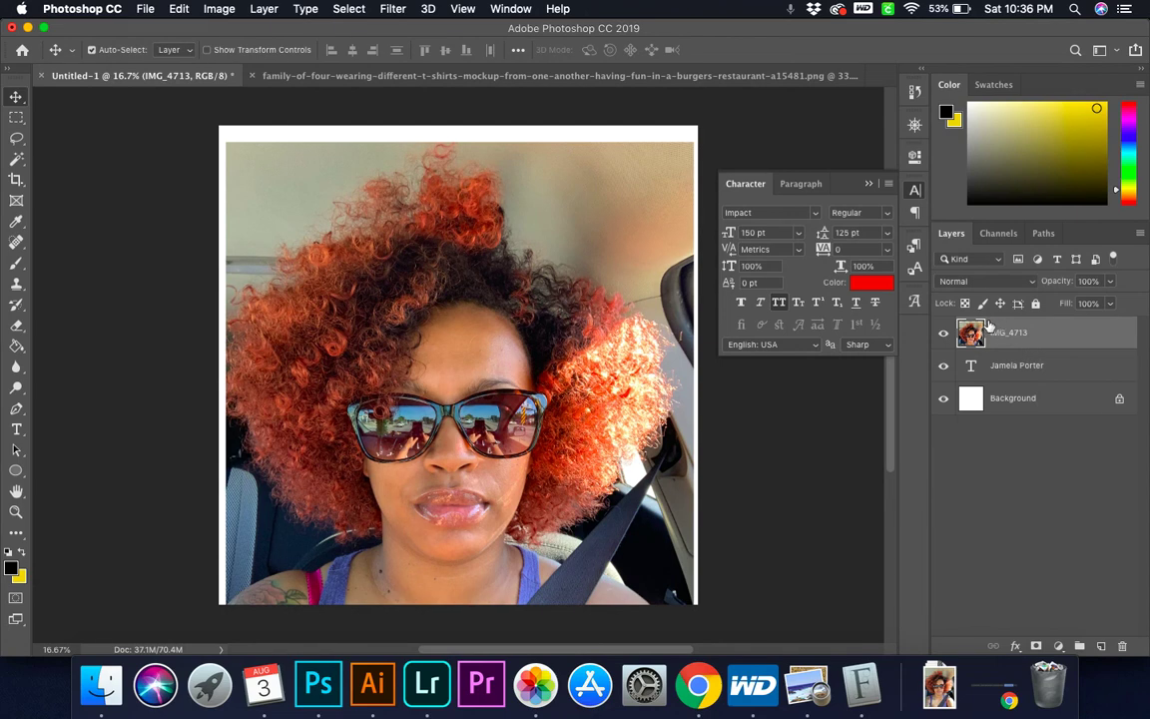
right_click(1047, 343)
scroll(936, 552, "down", 2)
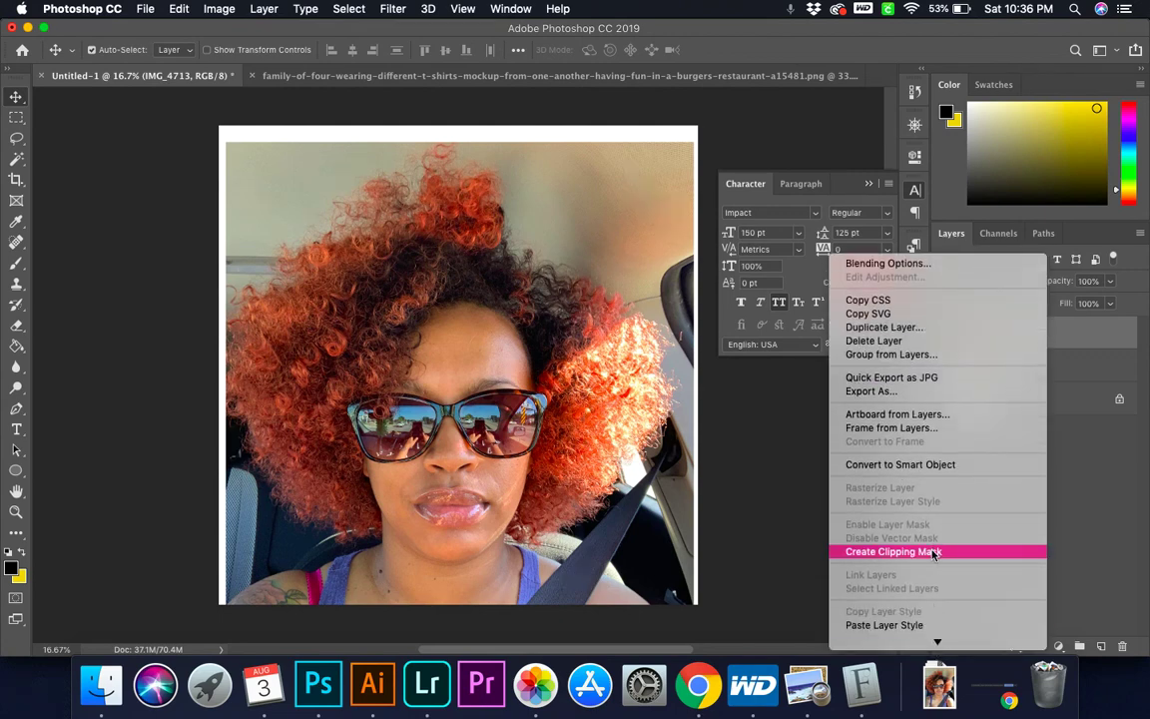
left_click(934, 552)
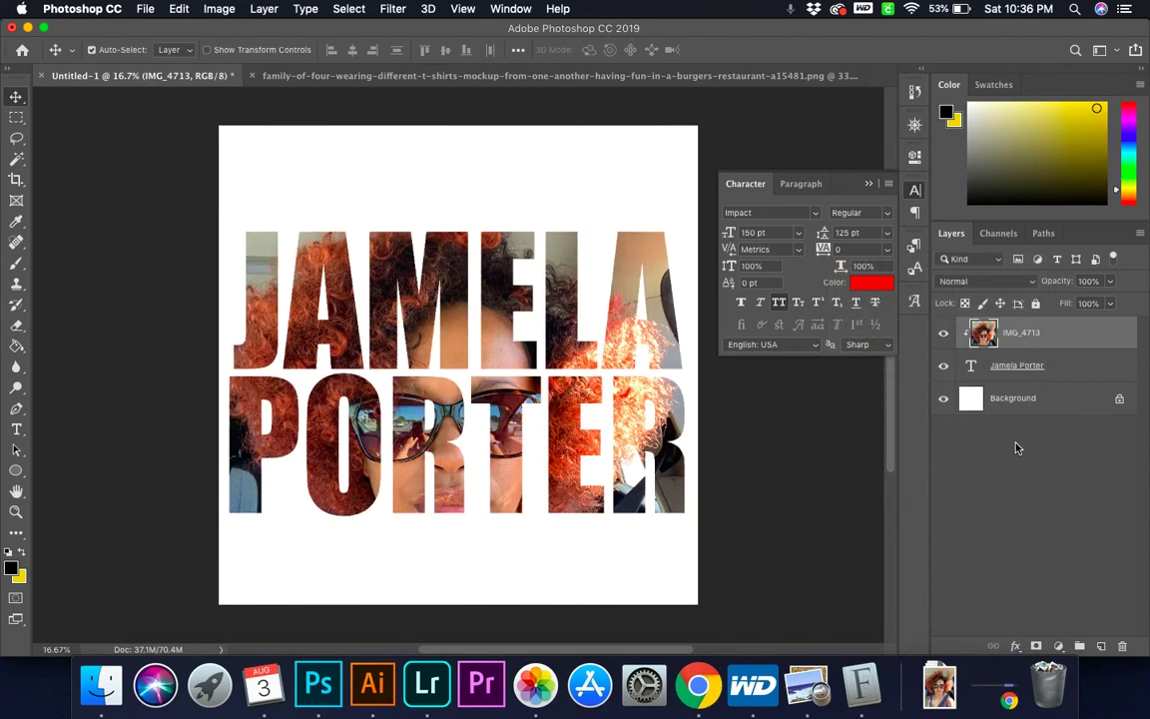
key("super+alt+g")
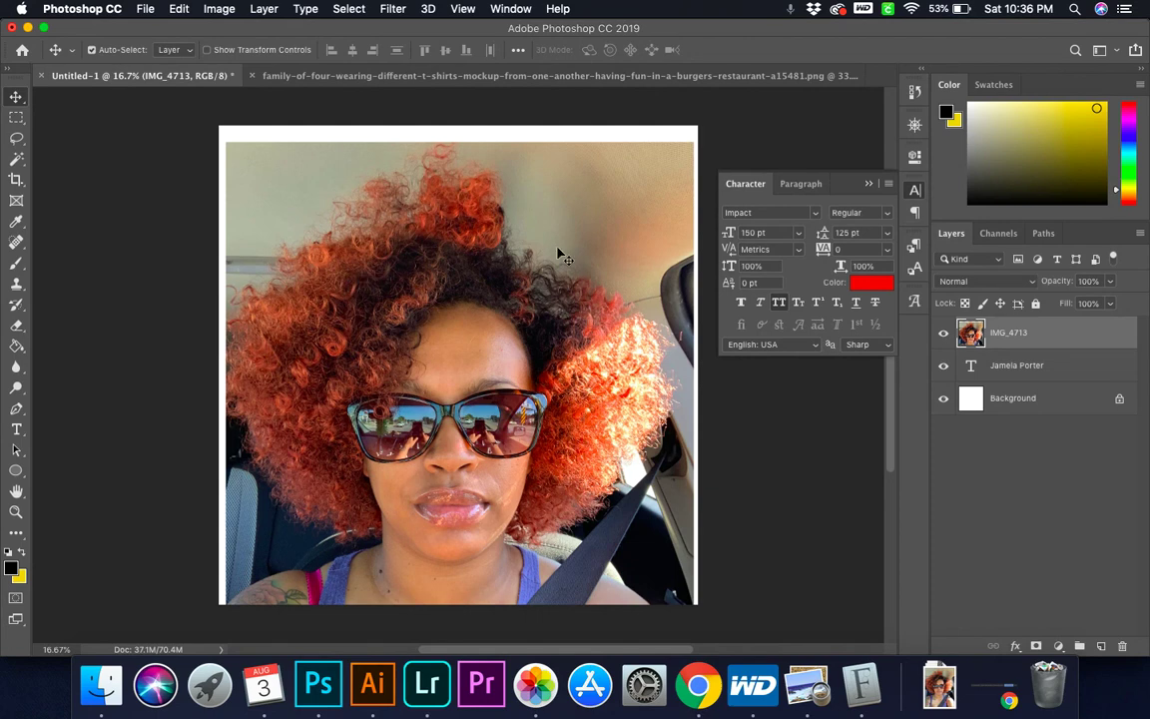
- Apply Layer > Create Clipping Mask to IMG_4713 so it shows only inside the name text
right_click(1051, 344)
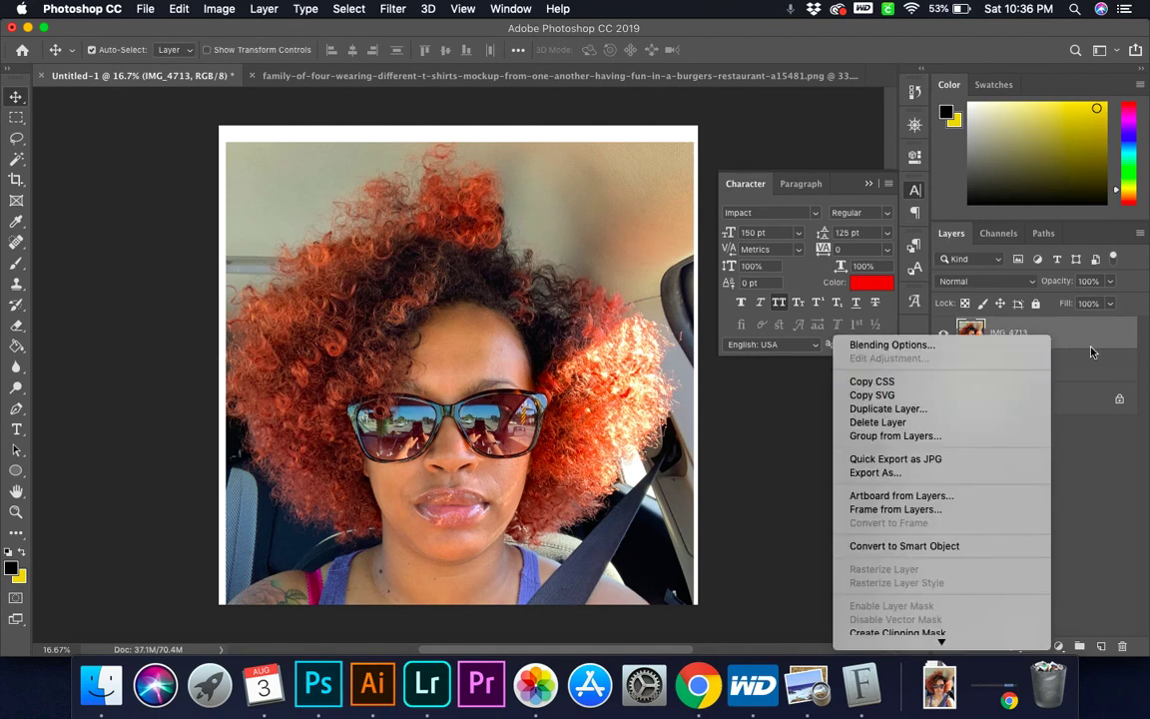
left_click(1071, 349)
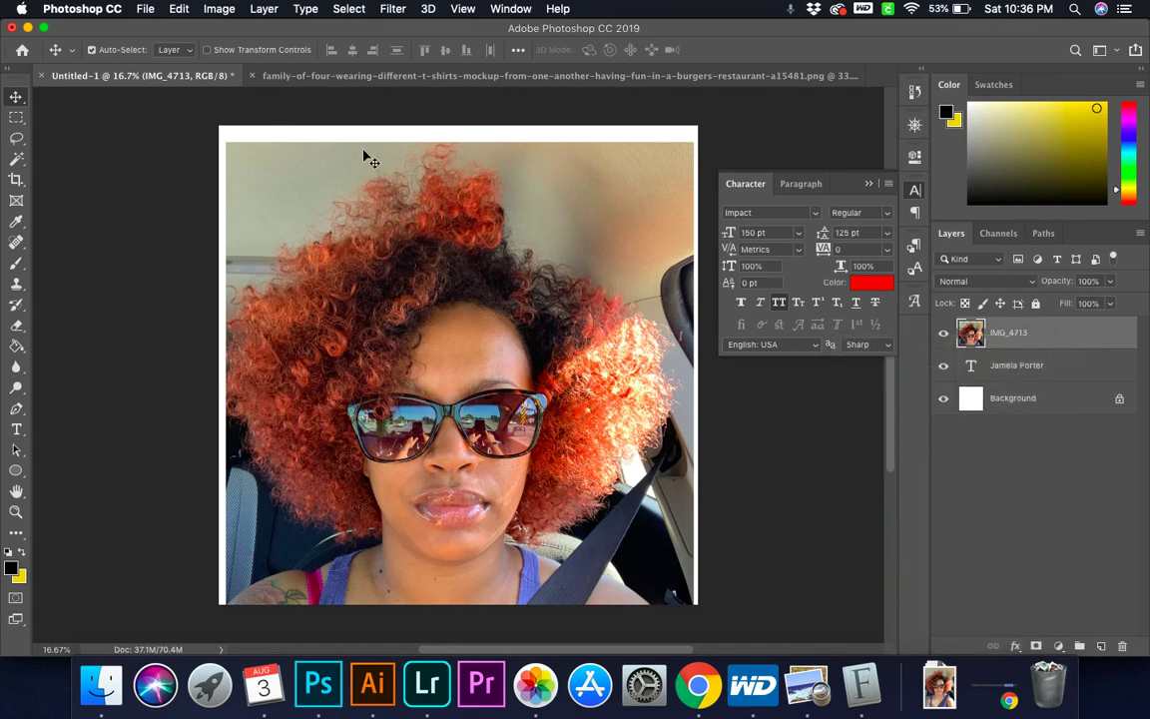
left_click(220, 10)
mouse_move(264, 10)
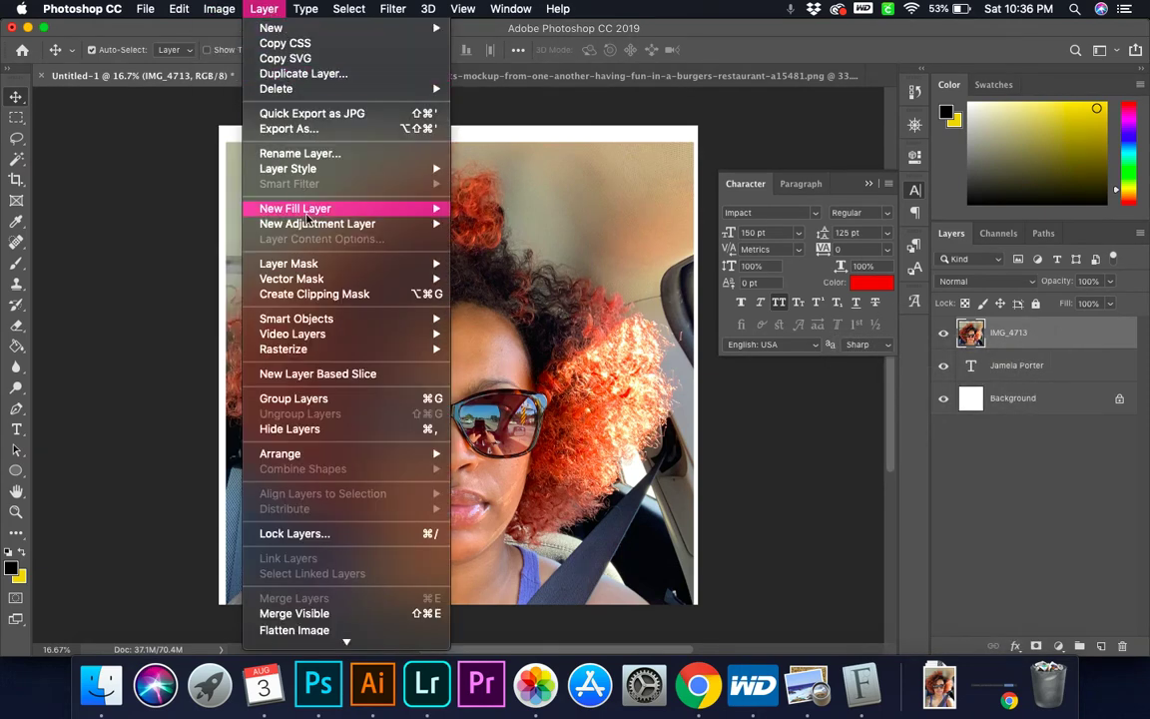
left_click(325, 295)
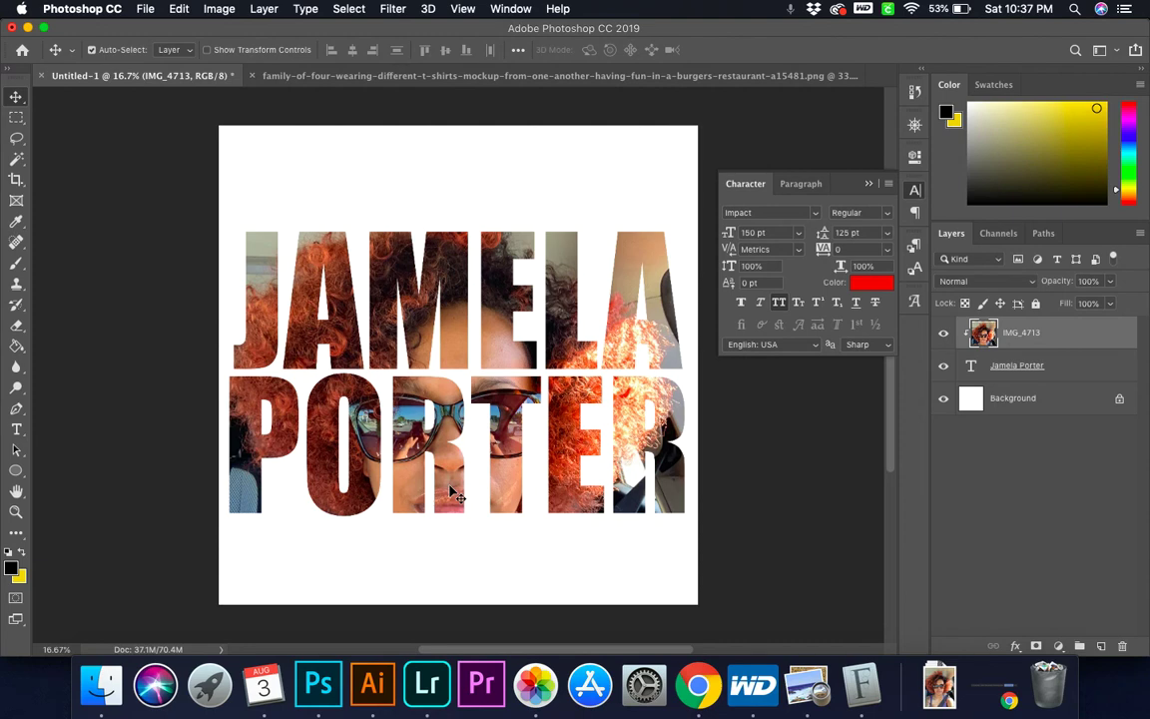
left_click_drag(450, 491, 464, 462)
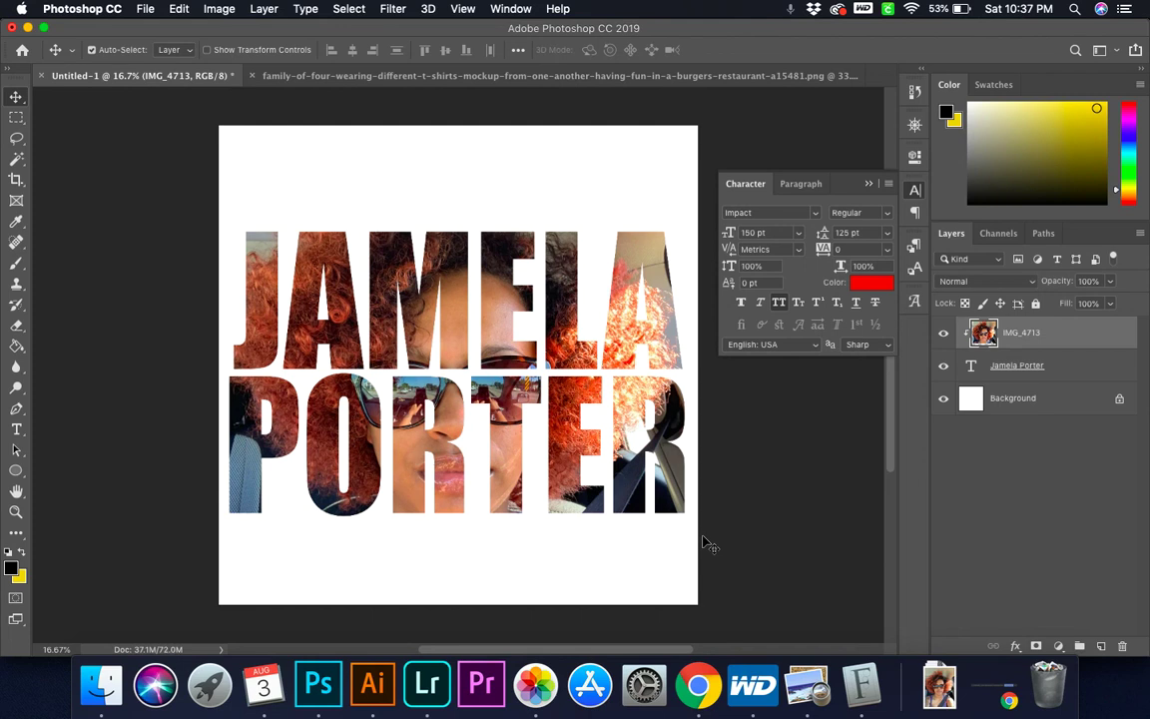